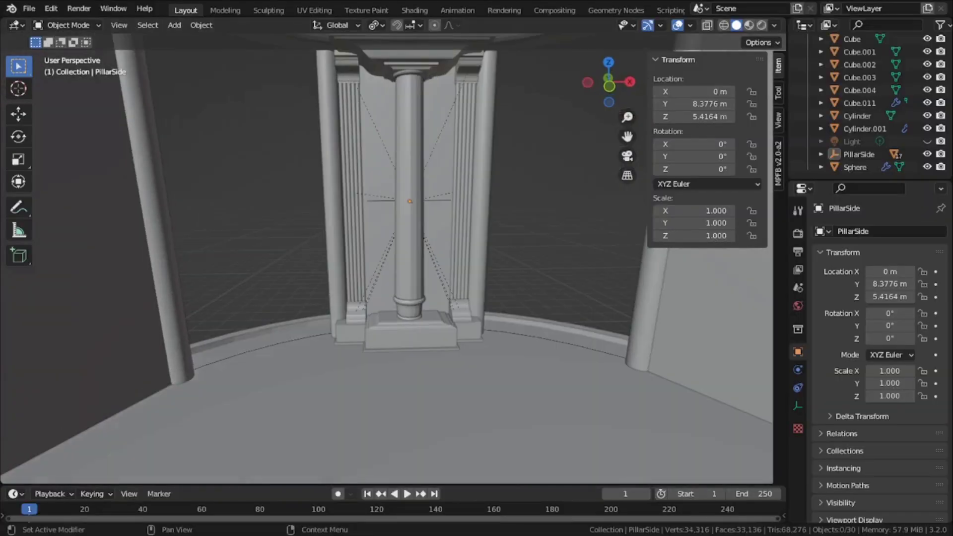
# Orbit the view up toward the ceiling, then pan across the room interior.
pyautogui.moveTo(387, 248); pyautogui.dragTo(347, 268, button='middle')
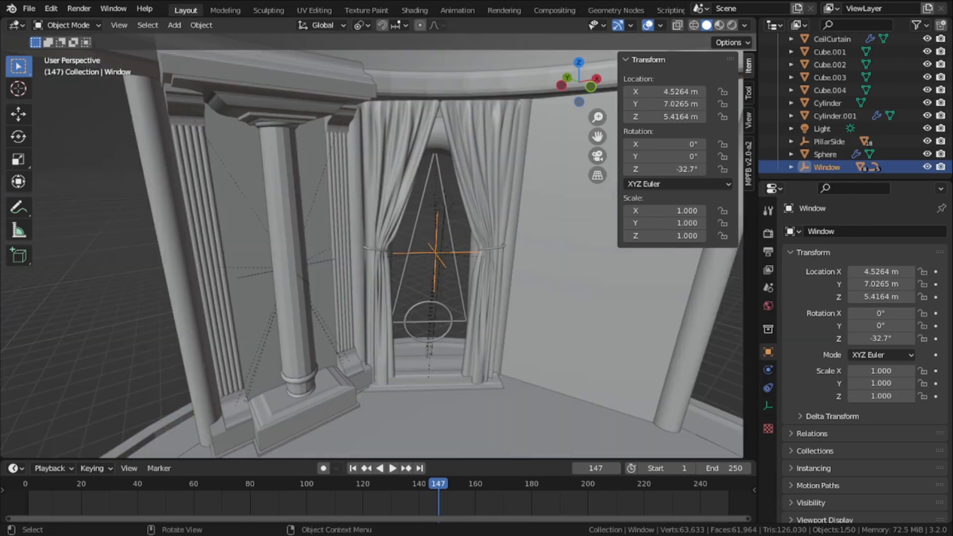
pyautogui.keyDown('shift'); pyautogui.moveTo(437, 254); pyautogui.dragTo(384, 189, button='middle'); pyautogui.keyUp('shift')
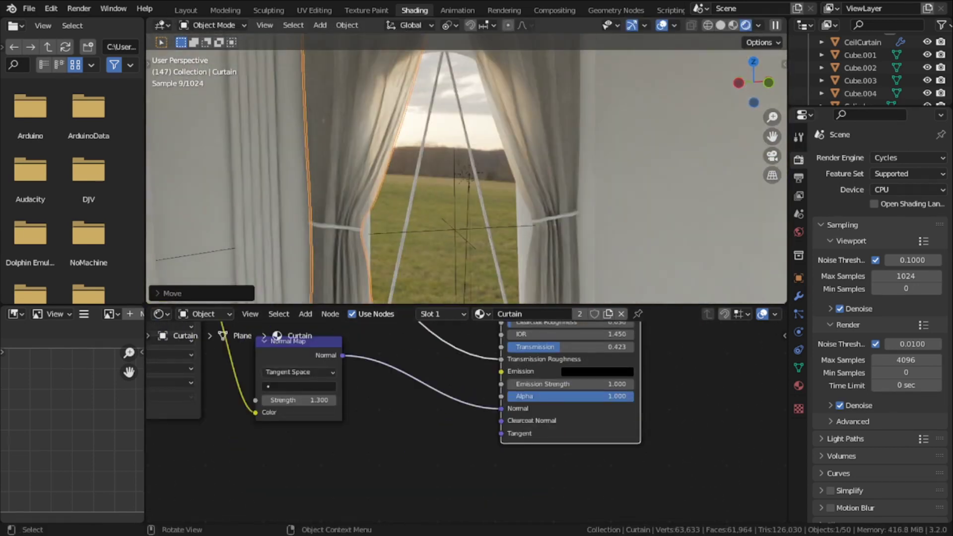
# Pan the node editor to bring the curtain's texture nodes into view.
pyautogui.moveTo(397, 397); pyautogui.dragTo(387, 426, button='middle')
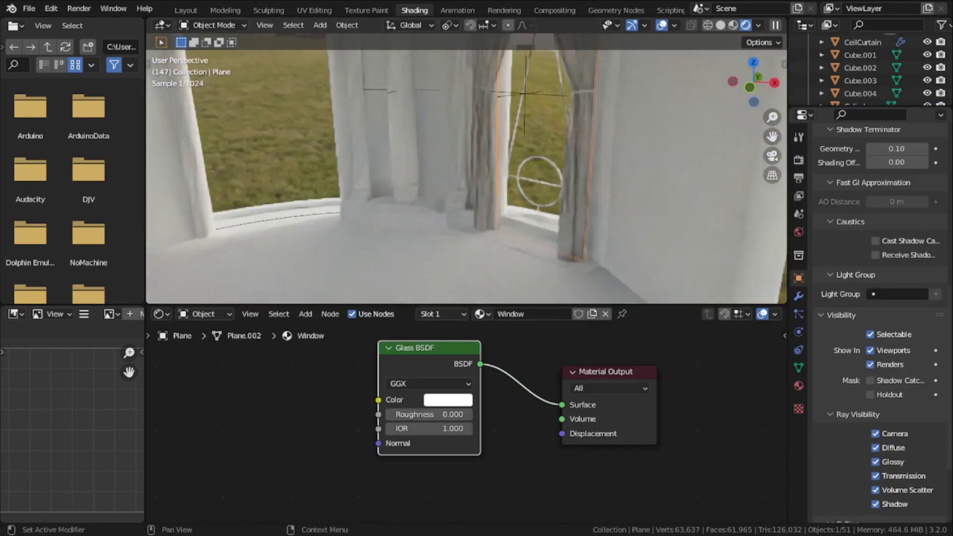
# Render the scene, then cycle back through the render slots to the first saved render.
pyautogui.press('F12')
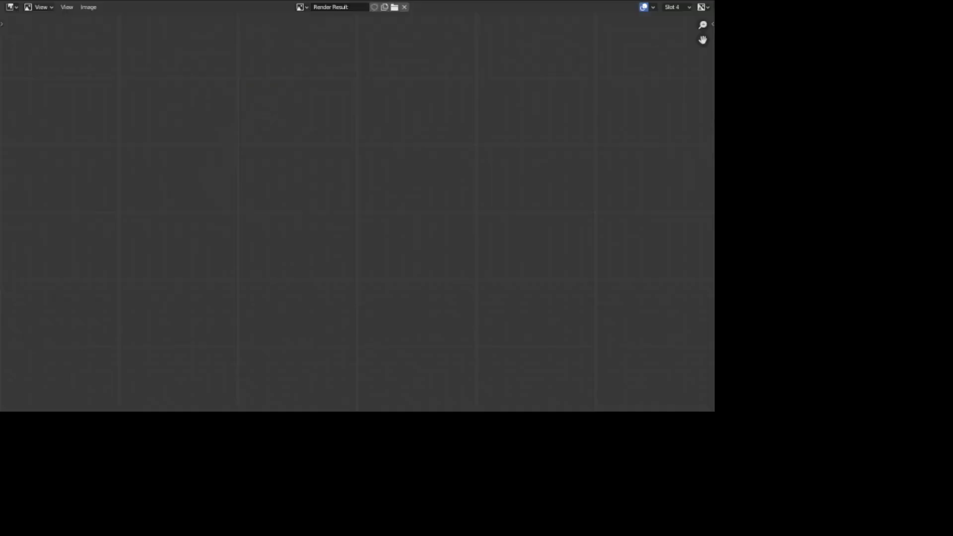
pyautogui.hotkey('alt', 'j')
pyautogui.hotkey('alt', 'j')
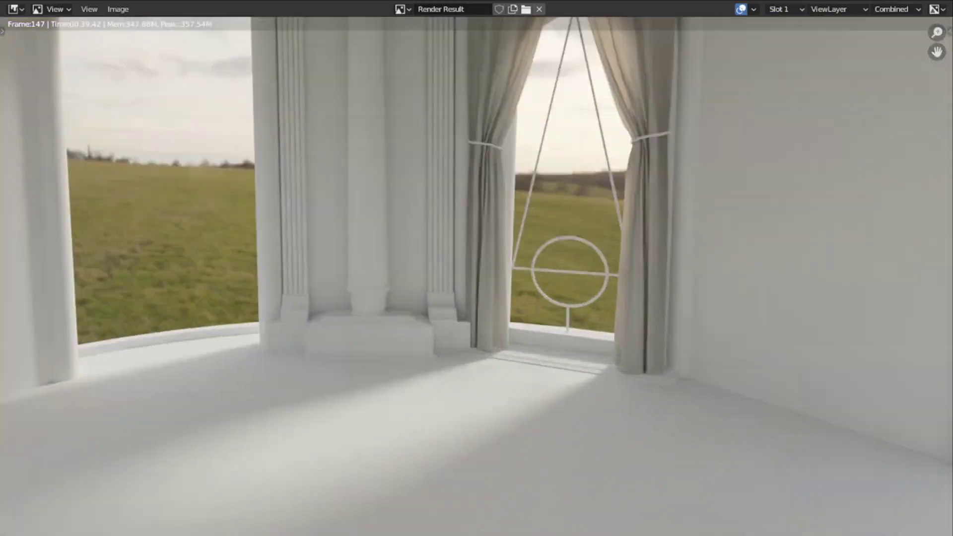
pyautogui.hotkey('alt', 'j')
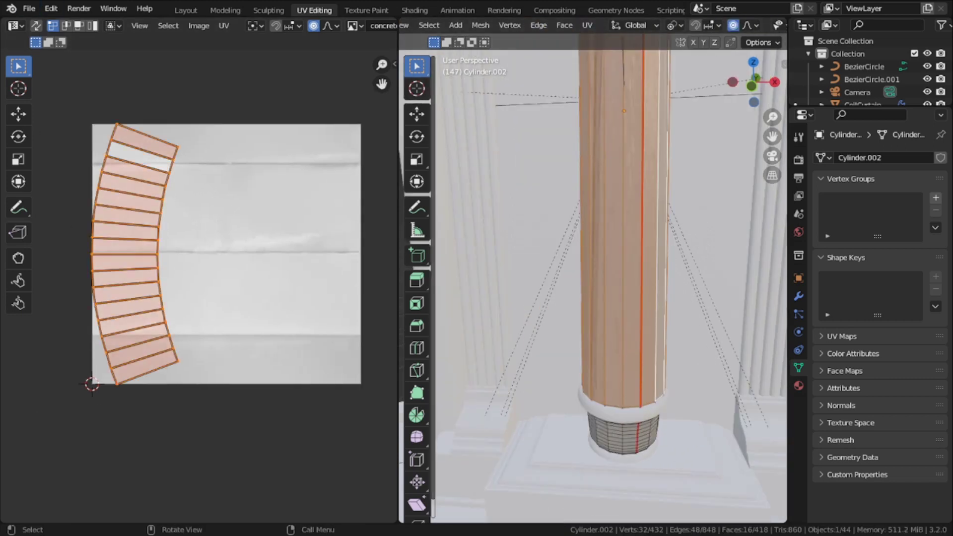
# Show the UV sidebar and rescale the pillar's UV strip so the concrete texture appears finer.
pyautogui.press('n')
pyautogui.press('s')
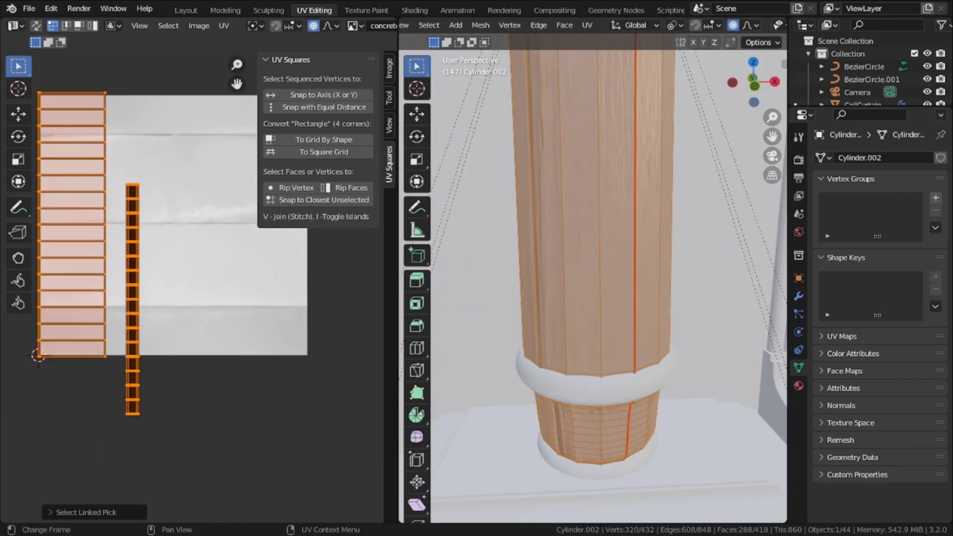
pyautogui.press('s')
pyautogui.press('Return')
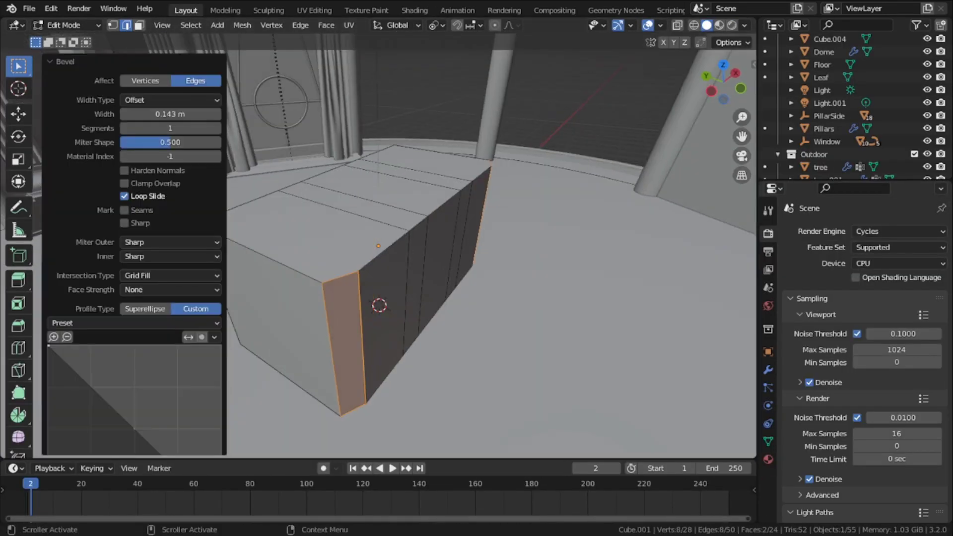
# Rotate the box around the vertical Z axis.
pyautogui.press('r')
pyautogui.press('z')
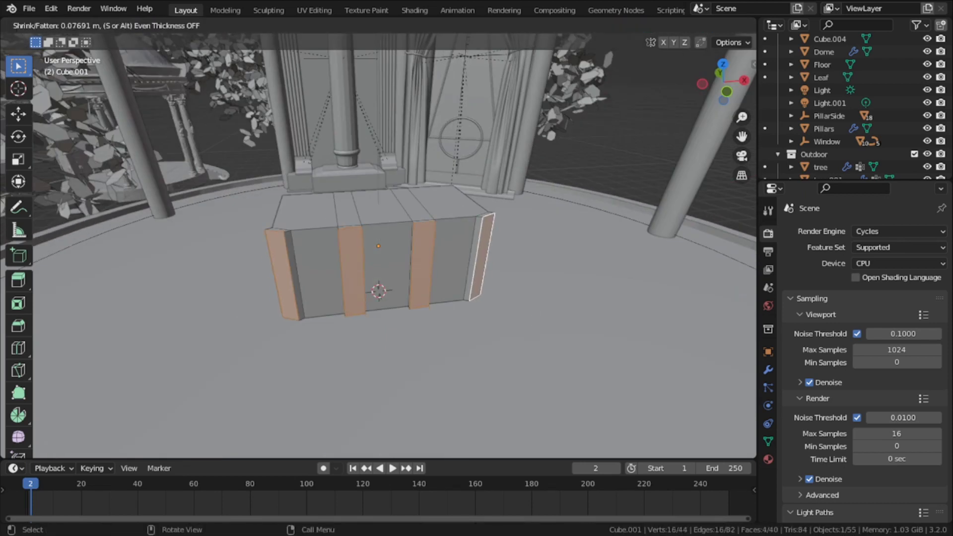